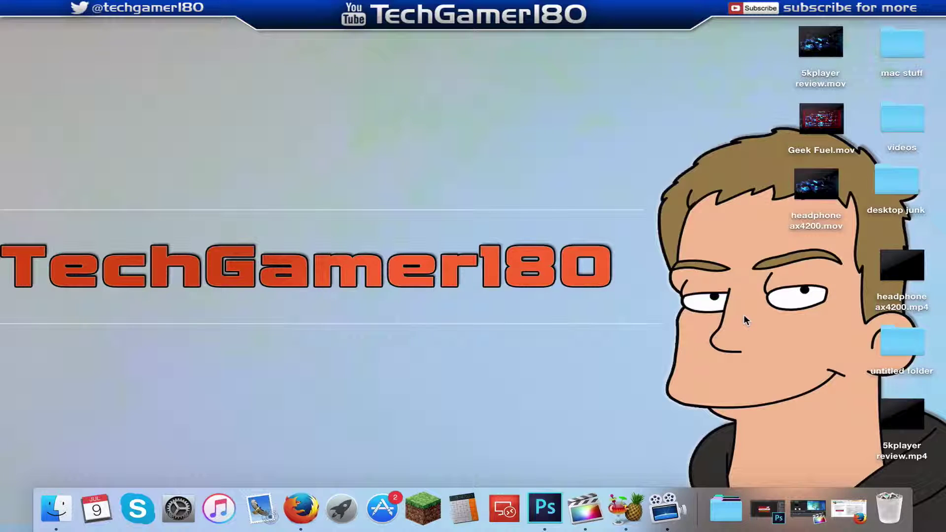
# - Look up the file size of 5kplayer review.mov in its Get Info window
pyautogui.click(803, 193)
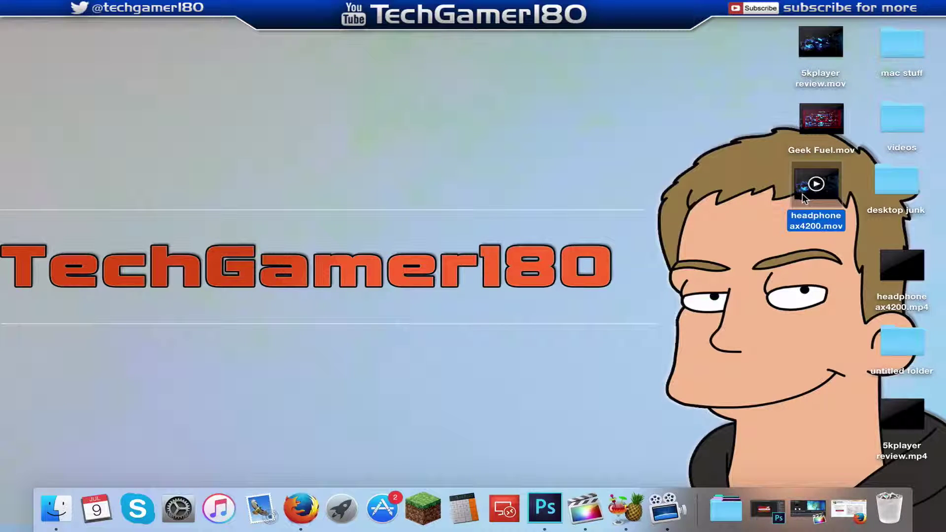
pyautogui.click(737, 237)
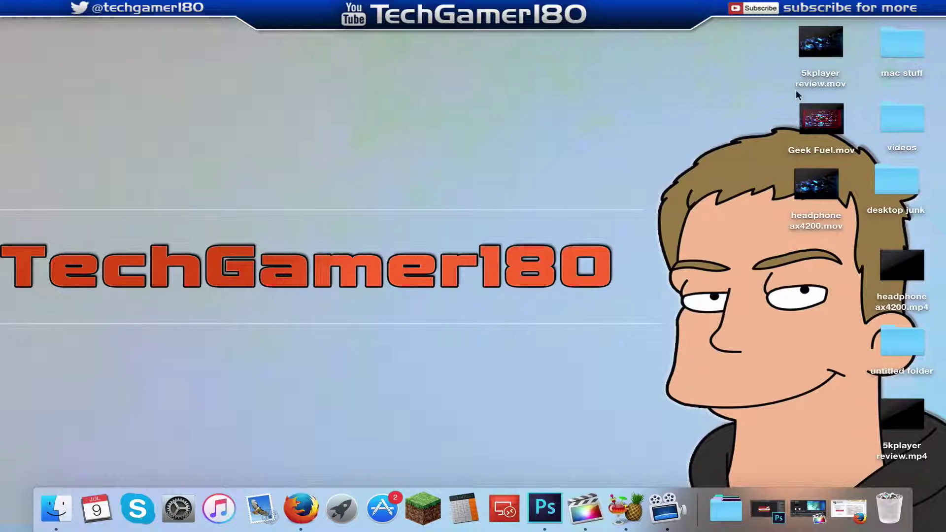
pyautogui.click(802, 52)
pyautogui.rightClick(802, 52)
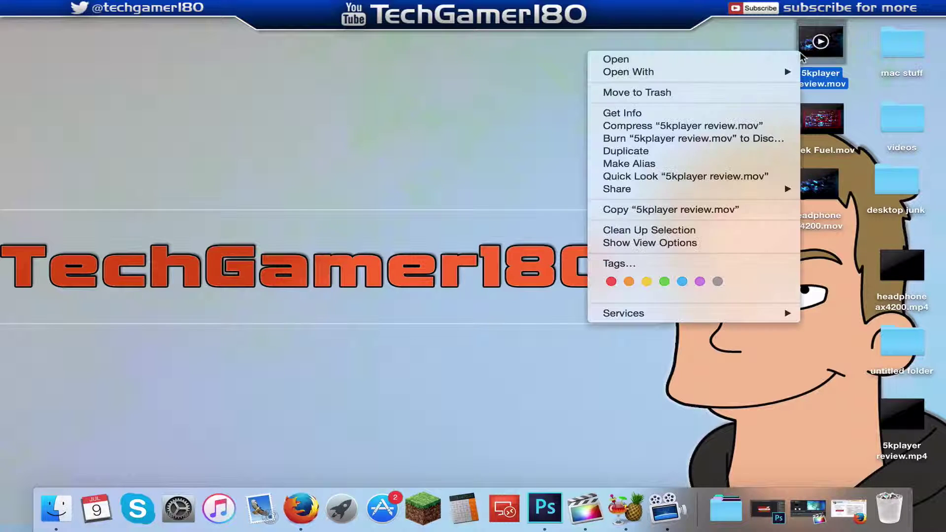
pyautogui.click(689, 113)
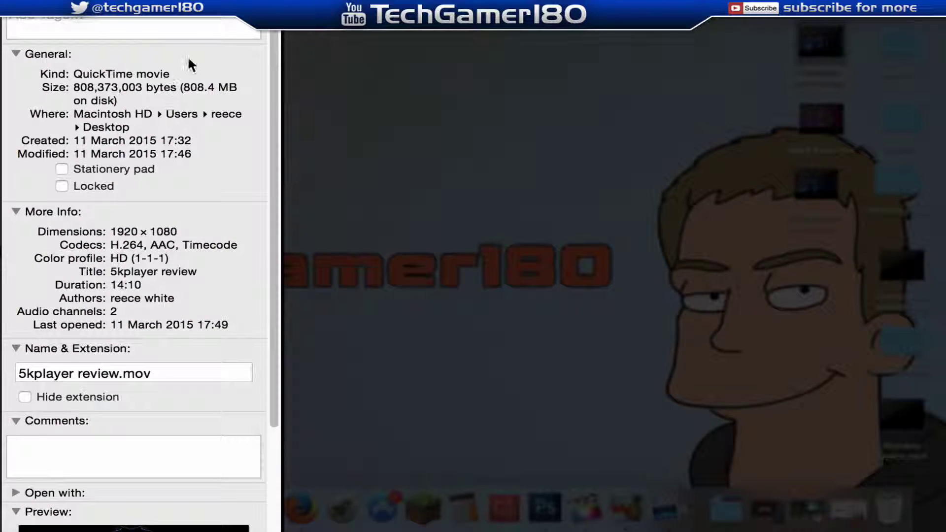
# - Close the Info window, scroll the HandBrake homepage to the top and minimize Firefox
pyautogui.press('super+w')
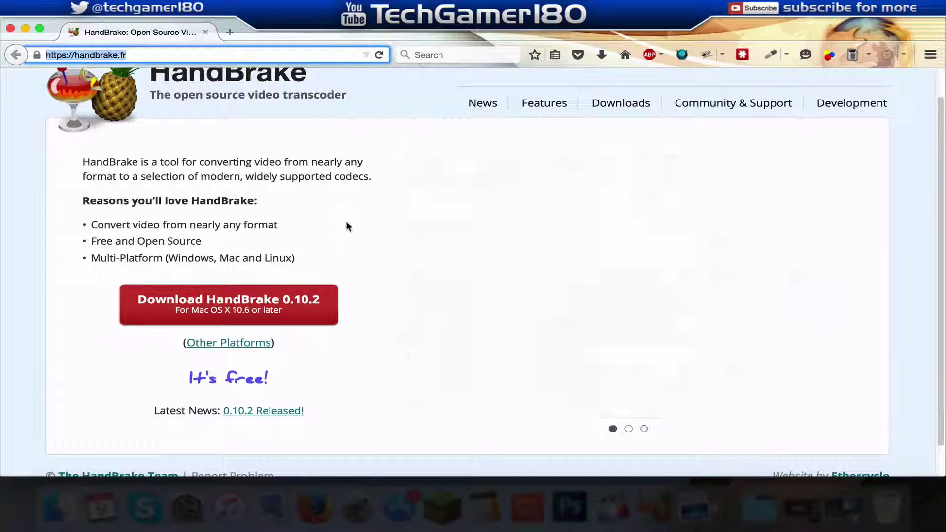
pyautogui.scroll(1, 347, 222)
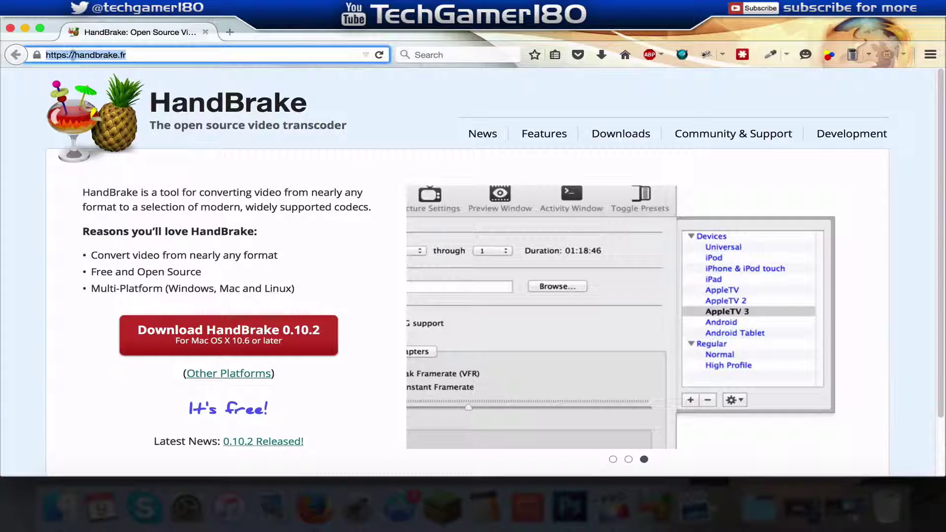
pyautogui.press('super+m')
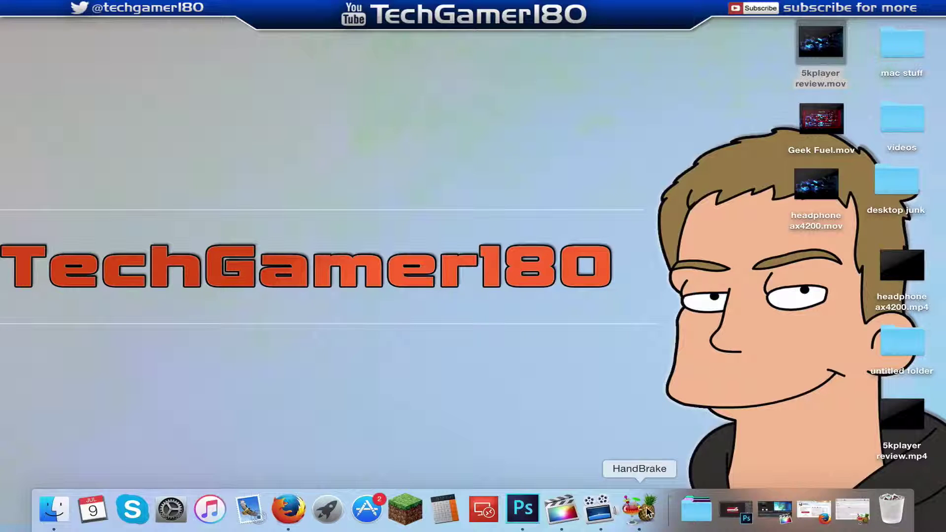
# - Launch HandBrake from the Dock and bring up its Source file browser
pyautogui.click(648, 512)
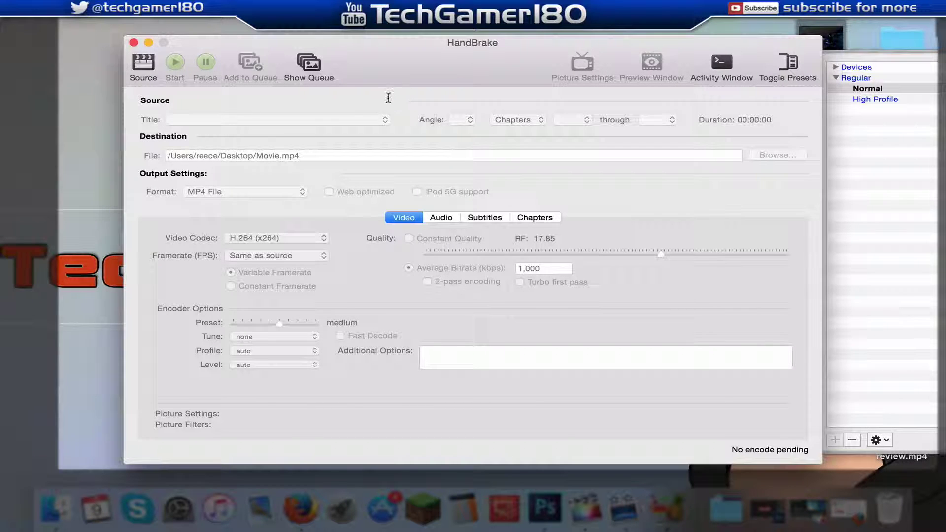
pyautogui.click(143, 65)
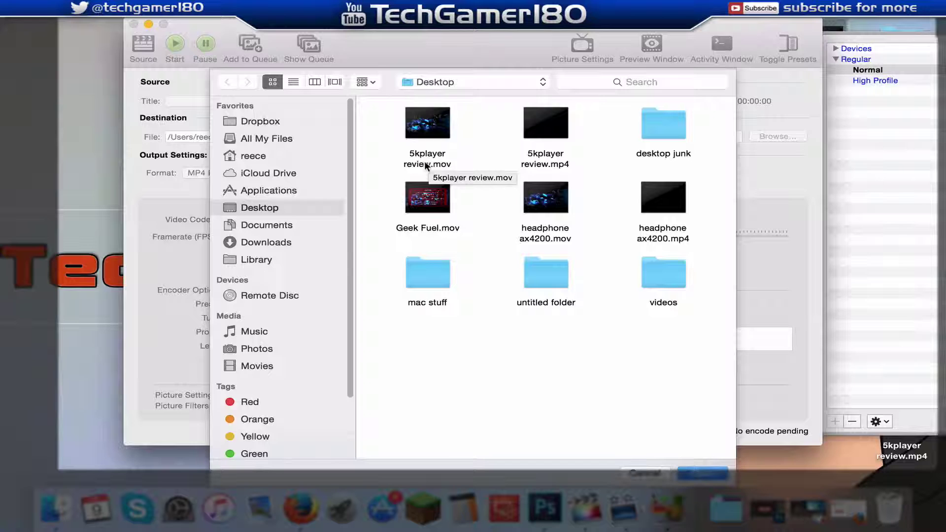
# - Open 5kplayer review.mov from the Desktop as HandBrake's source video
pyautogui.click(426, 163)
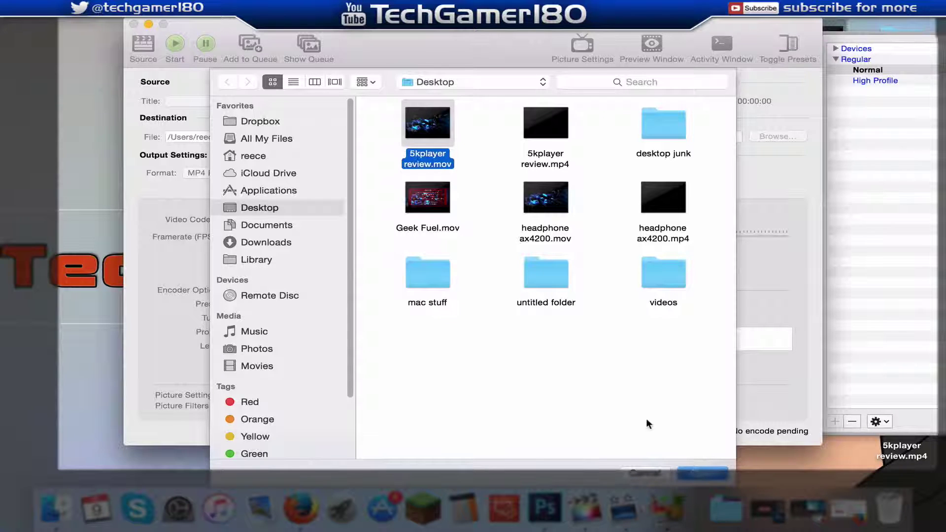
pyautogui.click(692, 473)
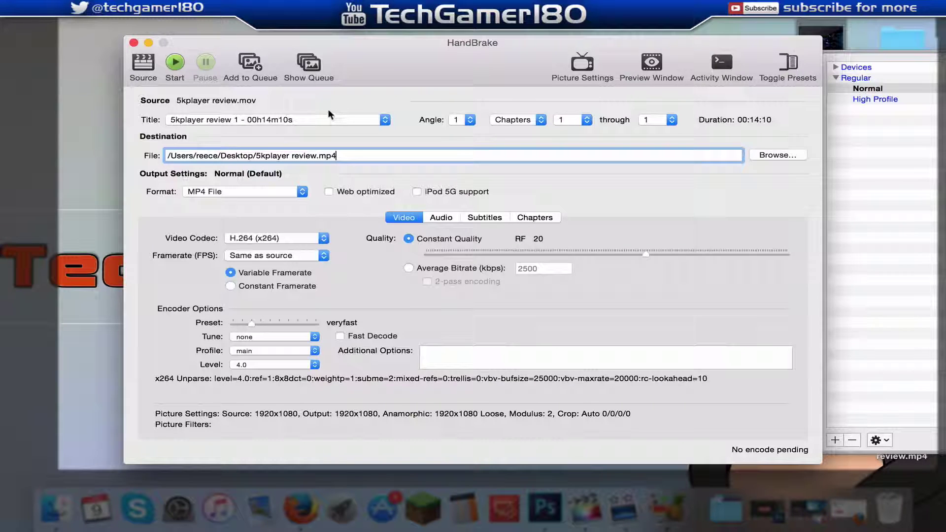
# - Start the encode, overwrite the existing 5kplayer review.mp4, and move the HandBrake window aside
pyautogui.click(175, 64)
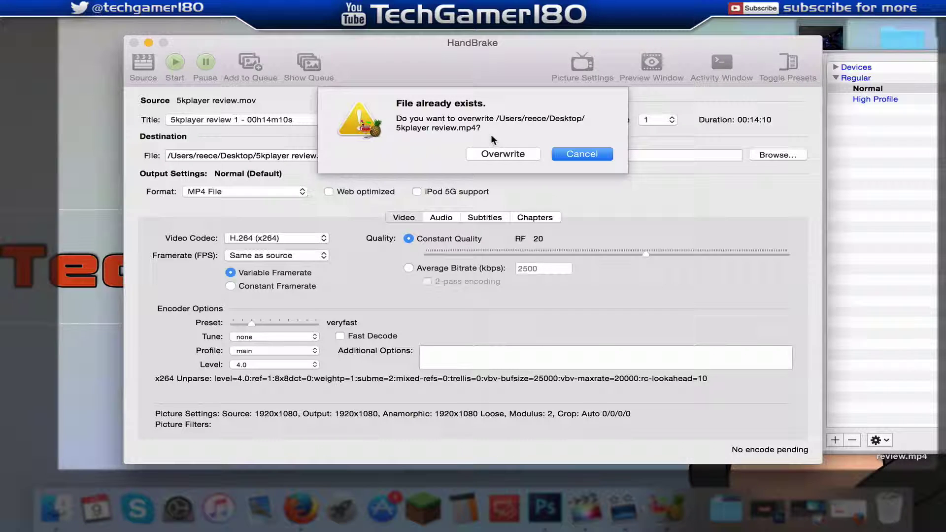
pyautogui.click(503, 155)
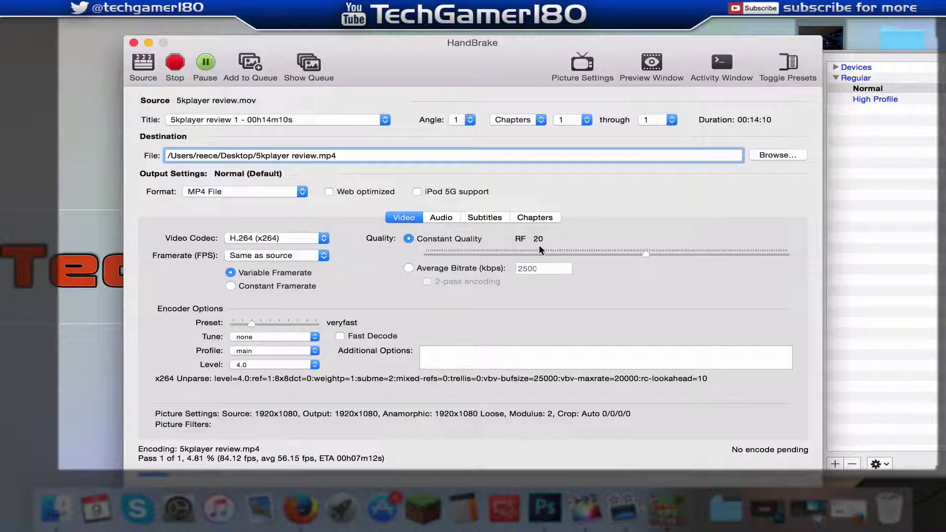
pyautogui.moveTo(470, 71); pyautogui.dragTo(455, 50)
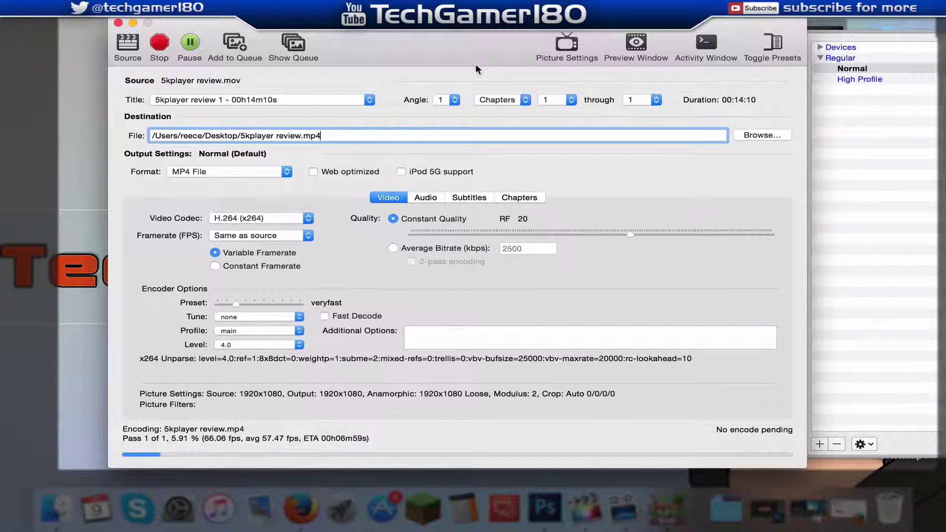
pyautogui.moveTo(475, 63); pyautogui.dragTo(424, 52)
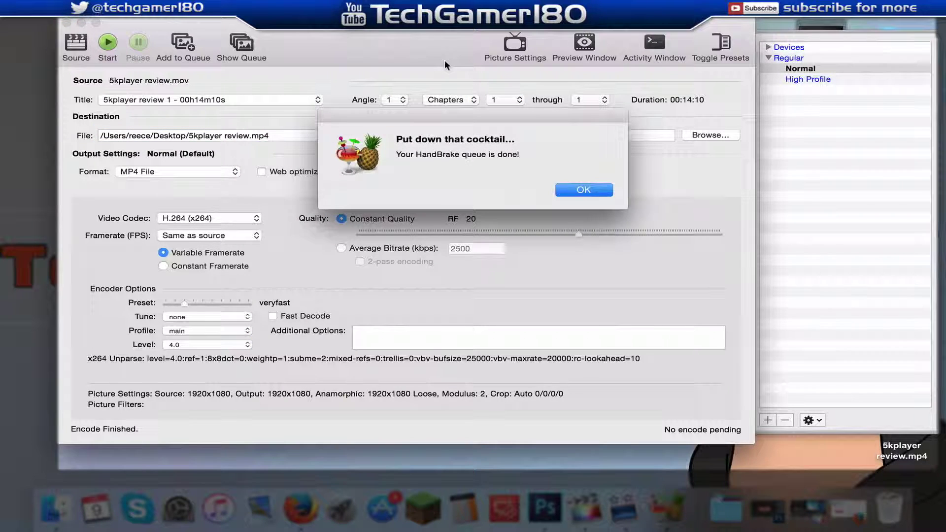
# - Dismiss the encode-finished notice and drag 5kplayer review.mp4 beside the original .mov
pyautogui.click(581, 192)
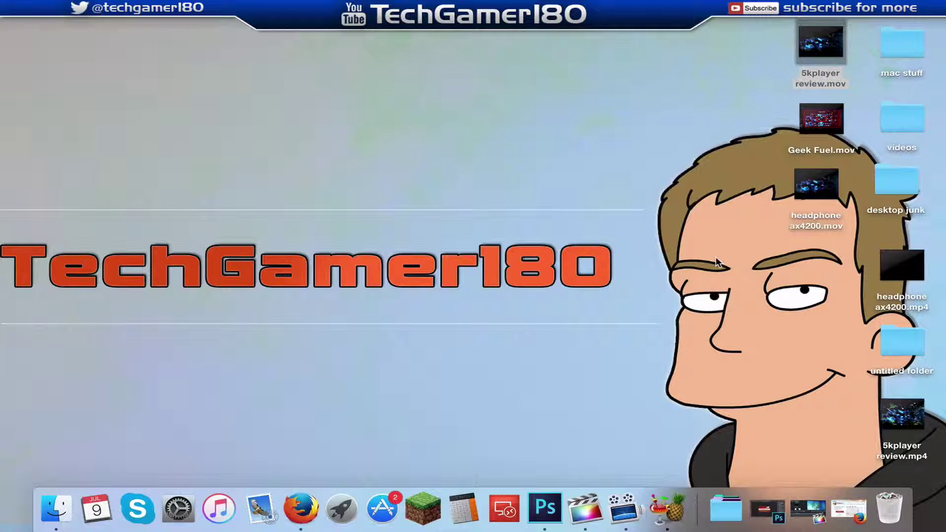
pyautogui.moveTo(891, 426); pyautogui.dragTo(703, 62)
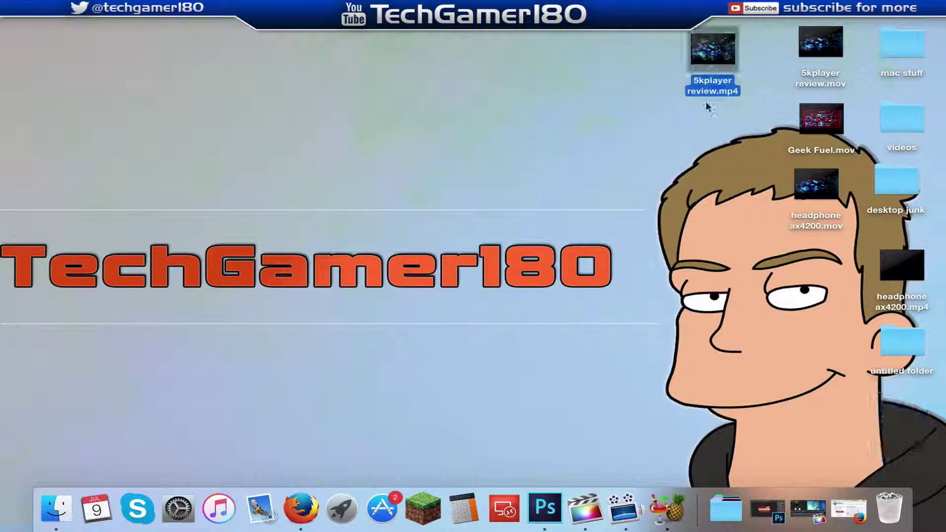
pyautogui.click(705, 101)
pyautogui.click(809, 84)
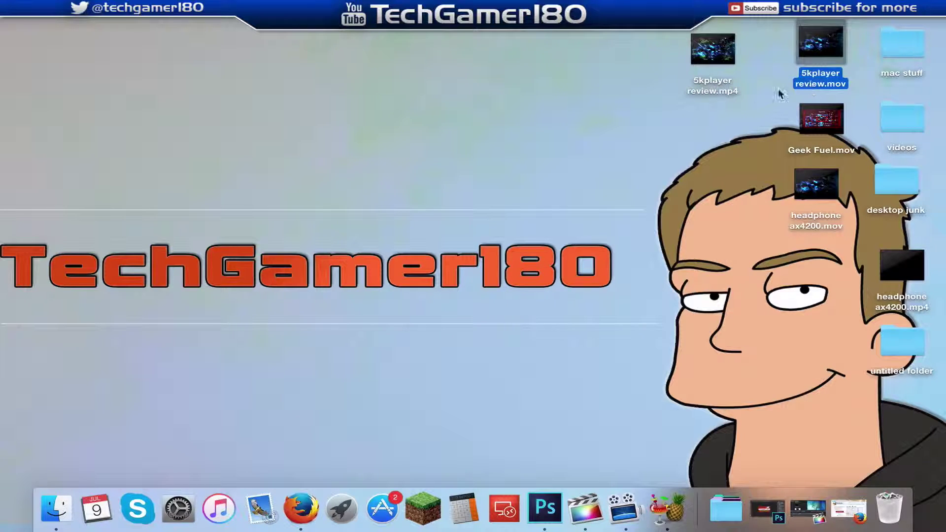
# - Compare sizes via Get Info: 101.4 MB for the mp4 versus 808.4 MB for the .mov
pyautogui.click(727, 92)
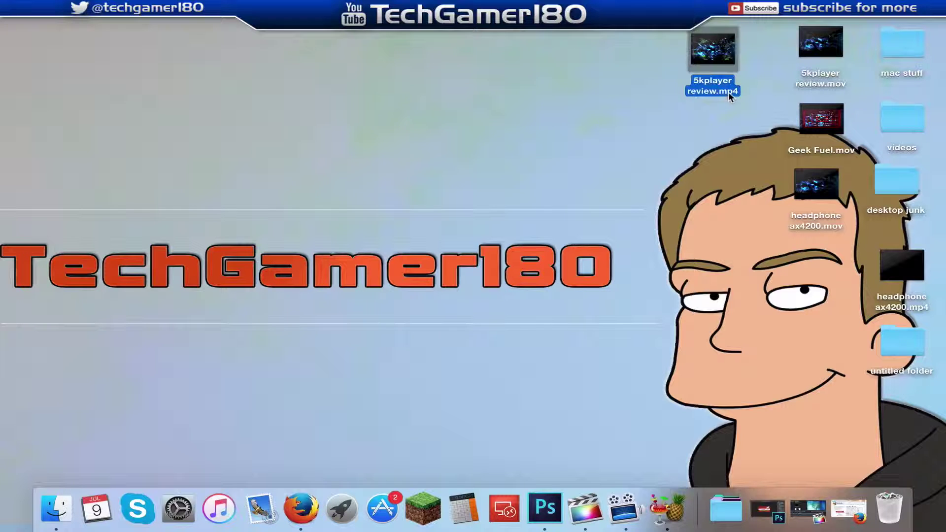
pyautogui.rightClick(698, 63)
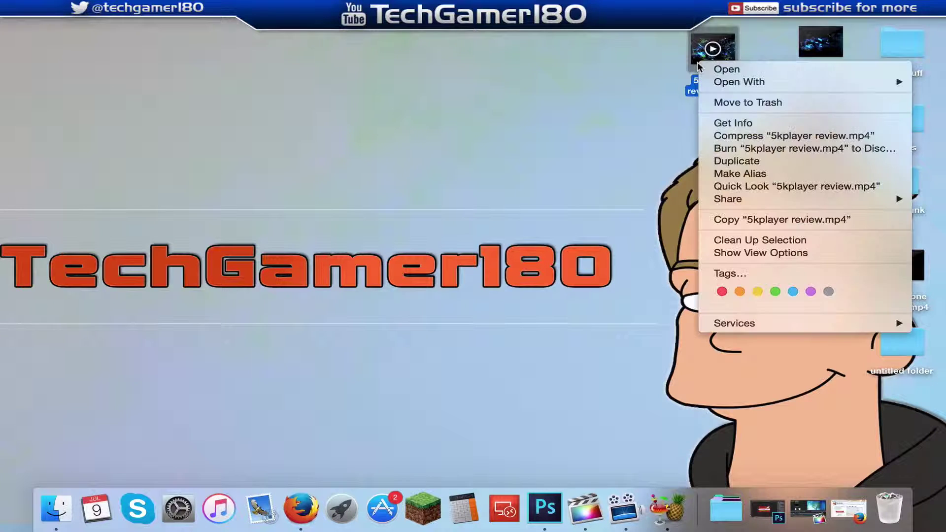
pyautogui.click(731, 123)
pyautogui.click(826, 54)
pyautogui.rightClick(827, 57)
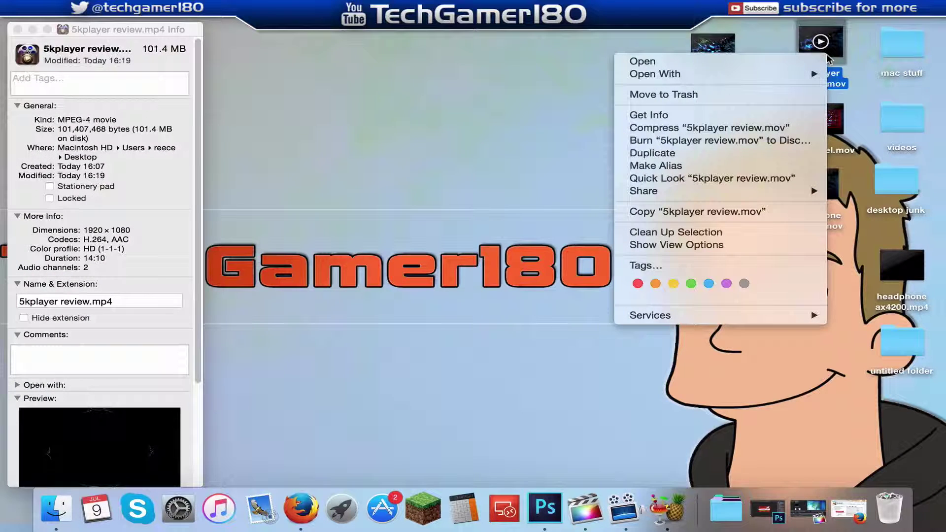
pyautogui.click(649, 114)
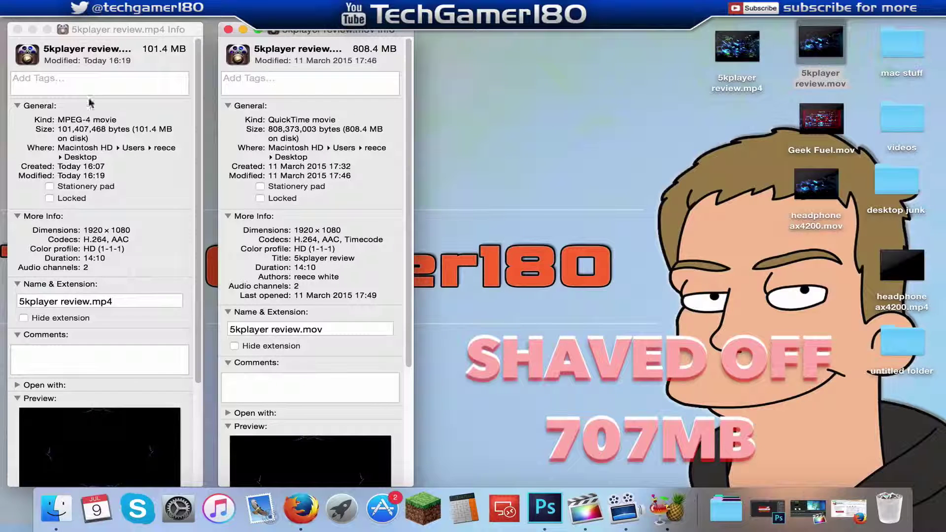
pyautogui.click(17, 30)
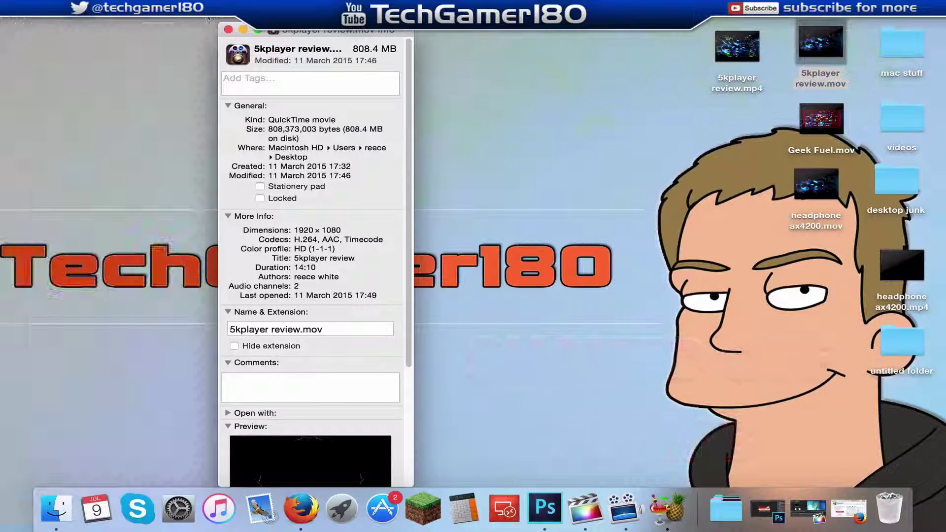
pyautogui.click(229, 29)
# - Open both 5kplayer review files in QuickTime Player and start playback
pyautogui.moveTo(671, 91); pyautogui.dragTo(840, 27)
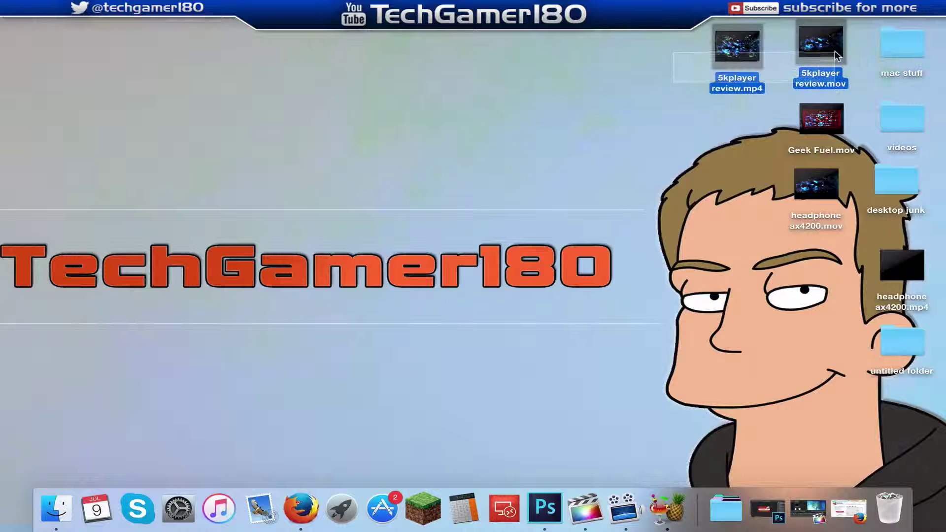
pyautogui.press('super+o')
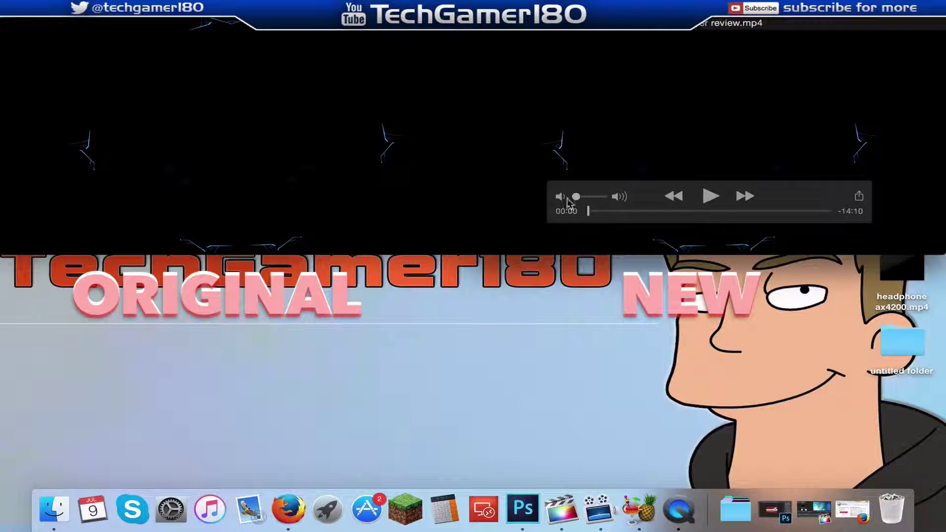
pyautogui.click(237, 196)
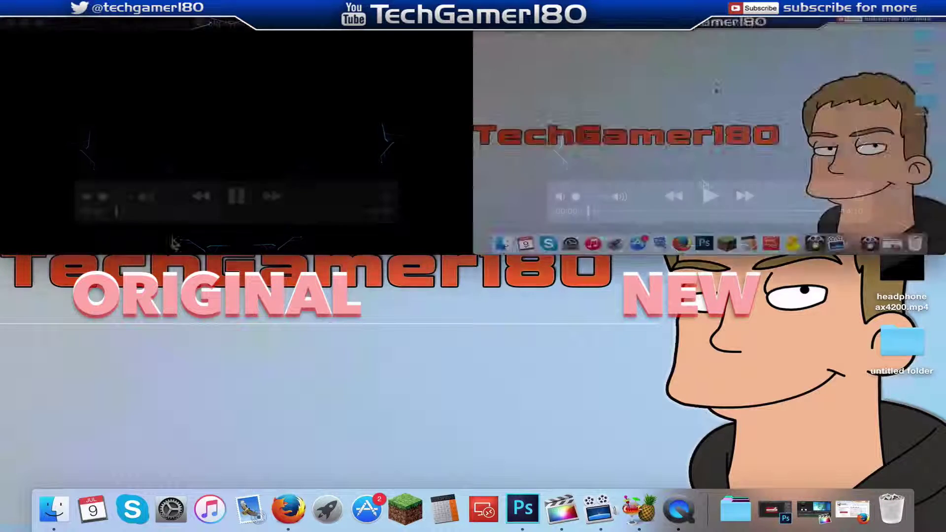
# - Skip the videos ahead to around 01:21 and 01:31, then close the mp4's window
pyautogui.click(138, 211)
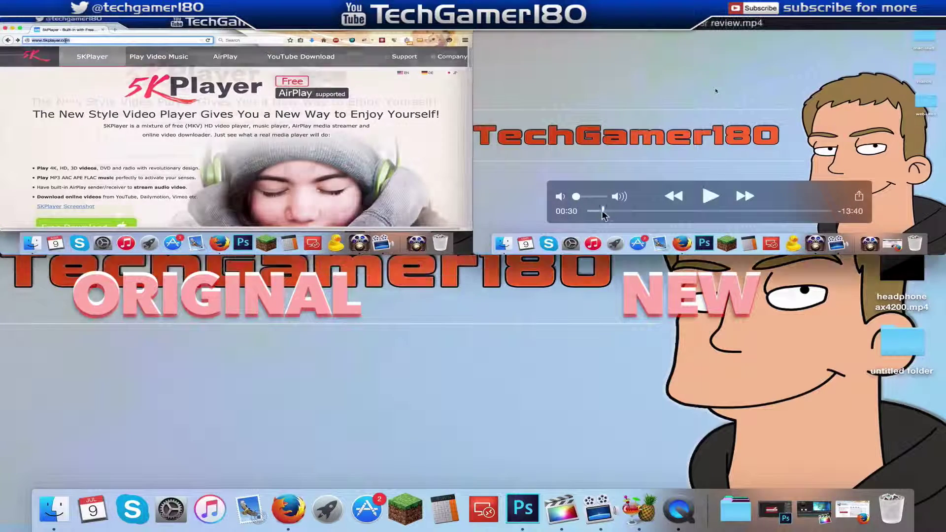
pyautogui.click(601, 211)
pyautogui.click(613, 211)
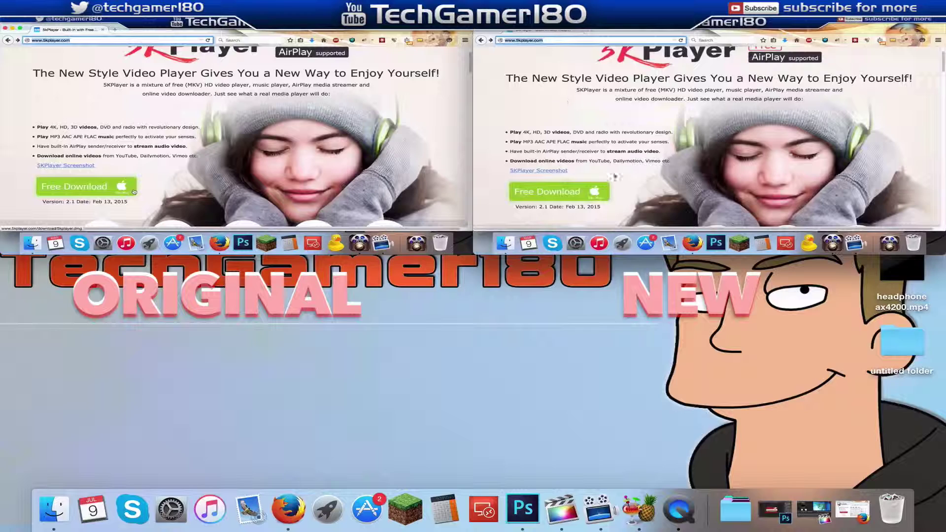
pyautogui.moveTo(586, 119)
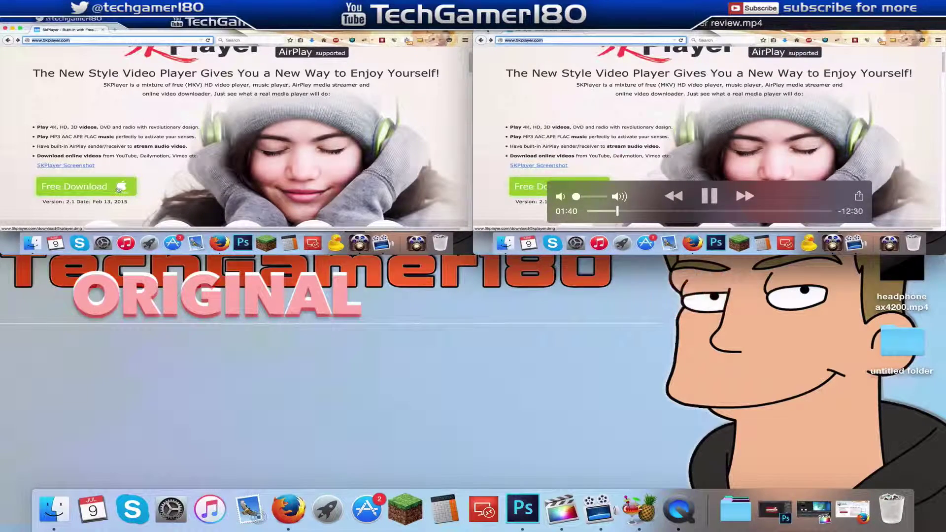
pyautogui.click(482, 22)
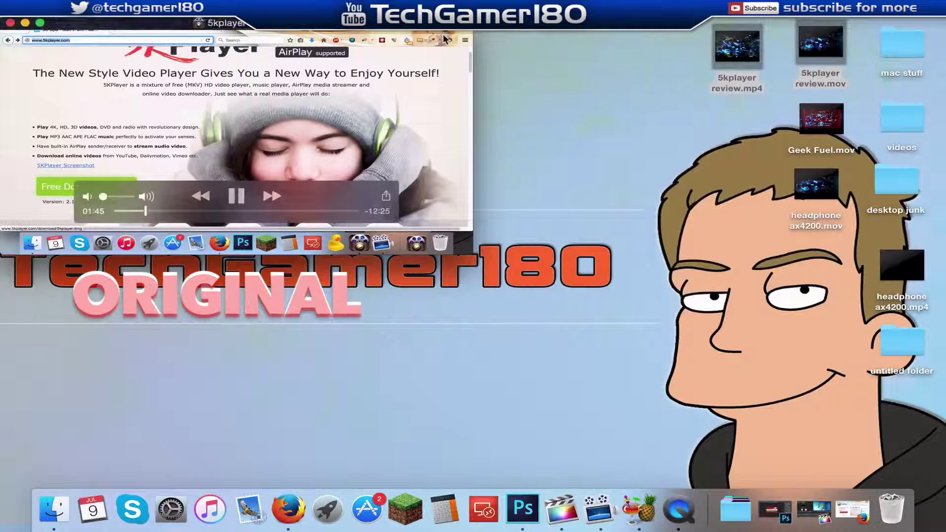
# - Close the original 5kplayer review.mov player window
pyautogui.click(10, 23)
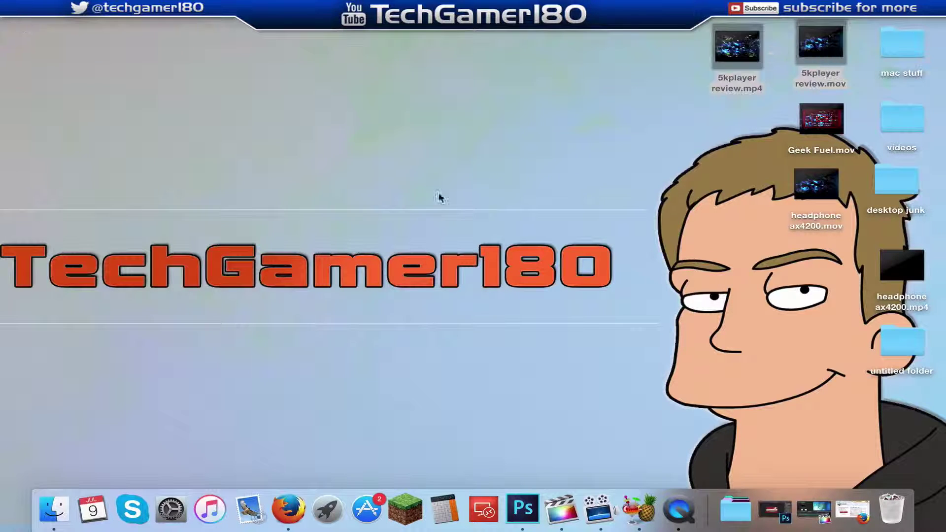